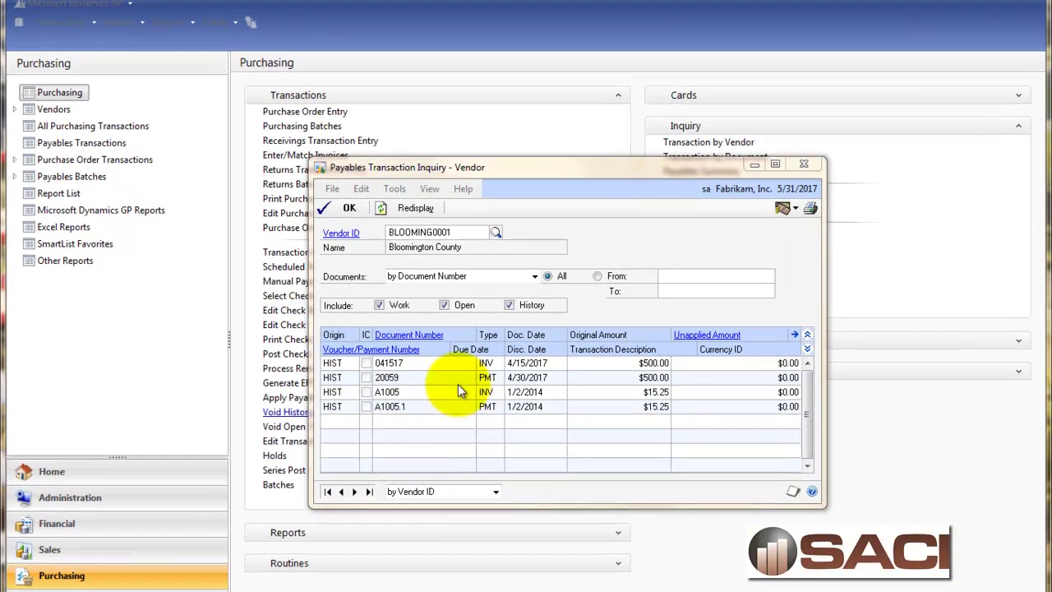
- Review BLOOMING0001's $500 payment 20059 and $500 invoice 041517 in the inquiry, then close it
left_click(448, 377)
left_click(444, 363)
left_click(442, 379)
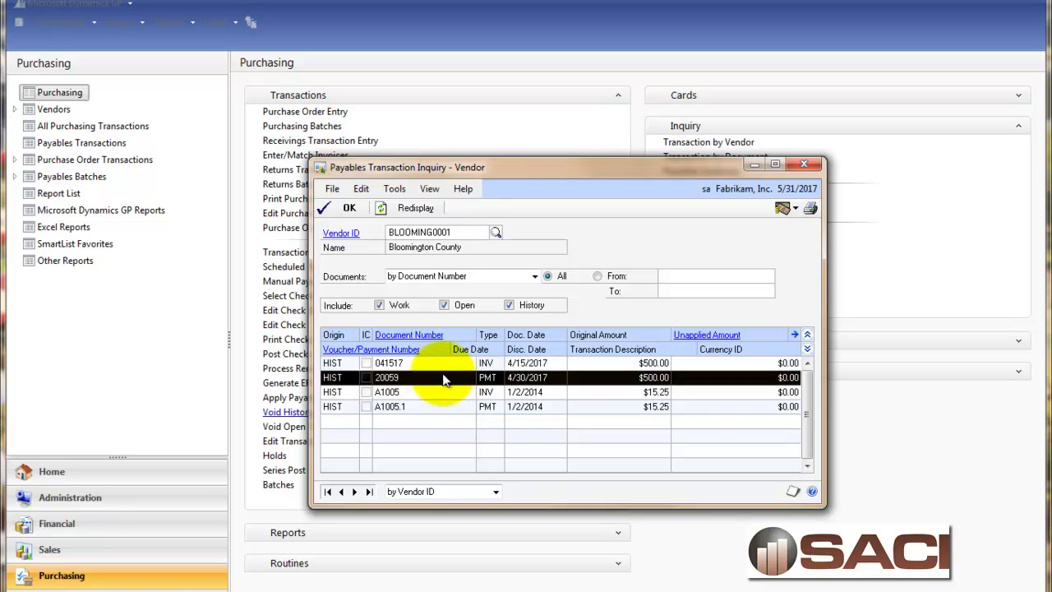
left_click(444, 379)
left_click(441, 369)
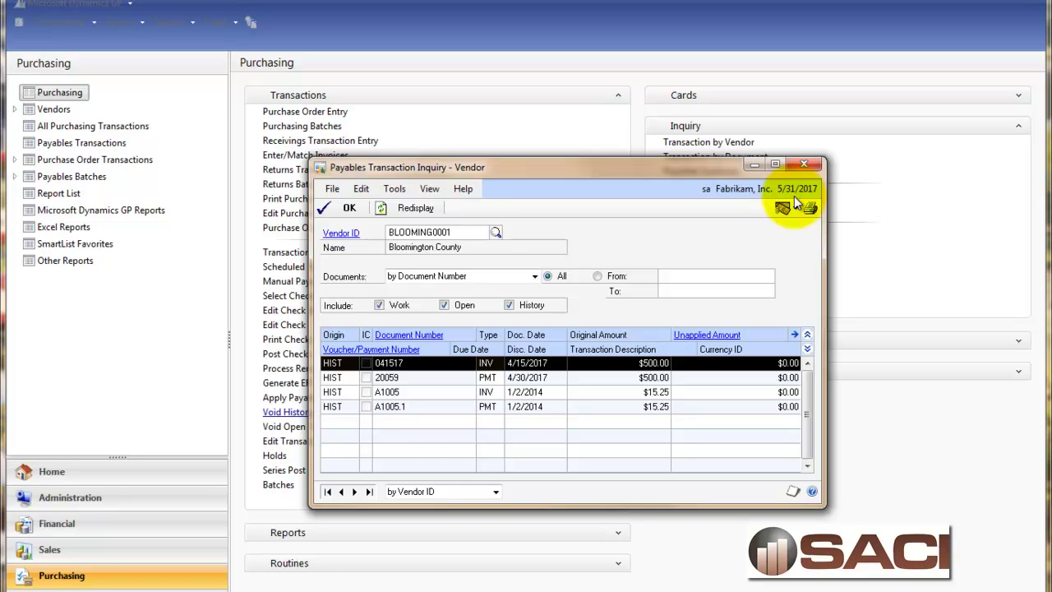
left_click(465, 380)
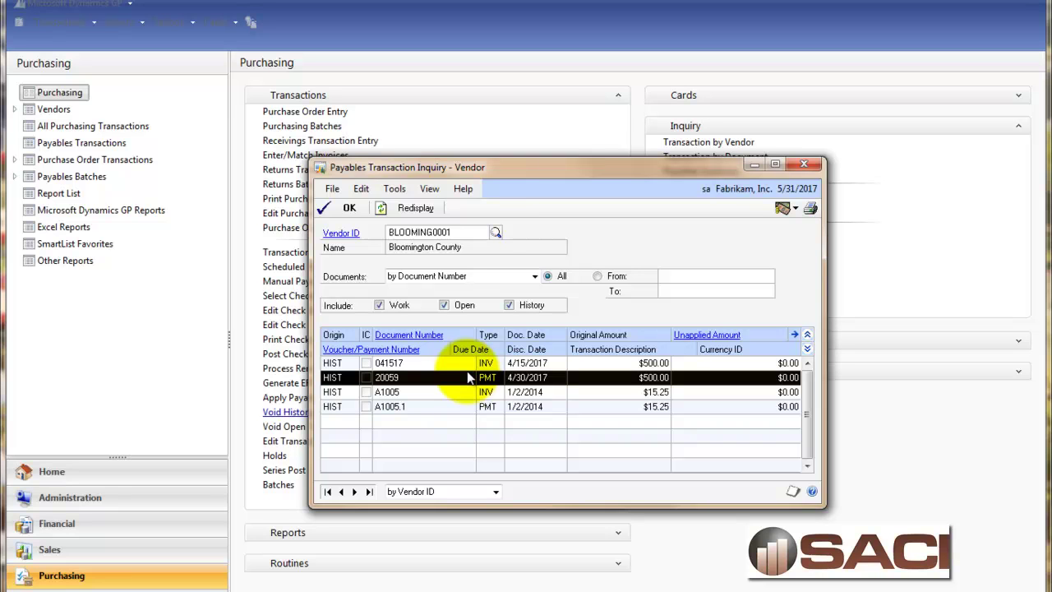
left_click(752, 164)
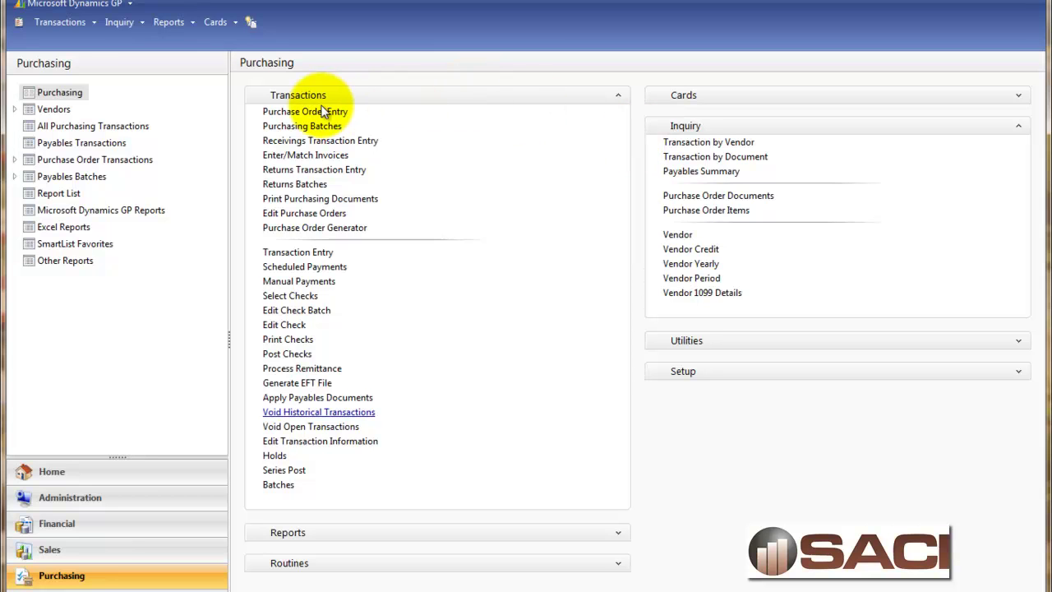
- In Void Historical Payables Transactions, filter to Payment documents from 20059 to 20059
left_click(336, 415)
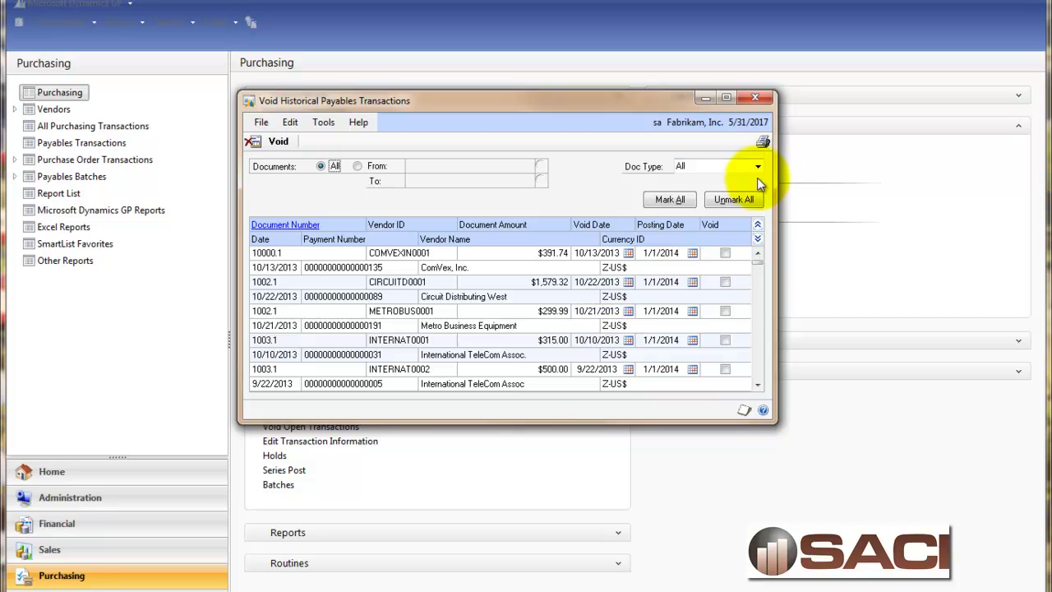
left_click(758, 166)
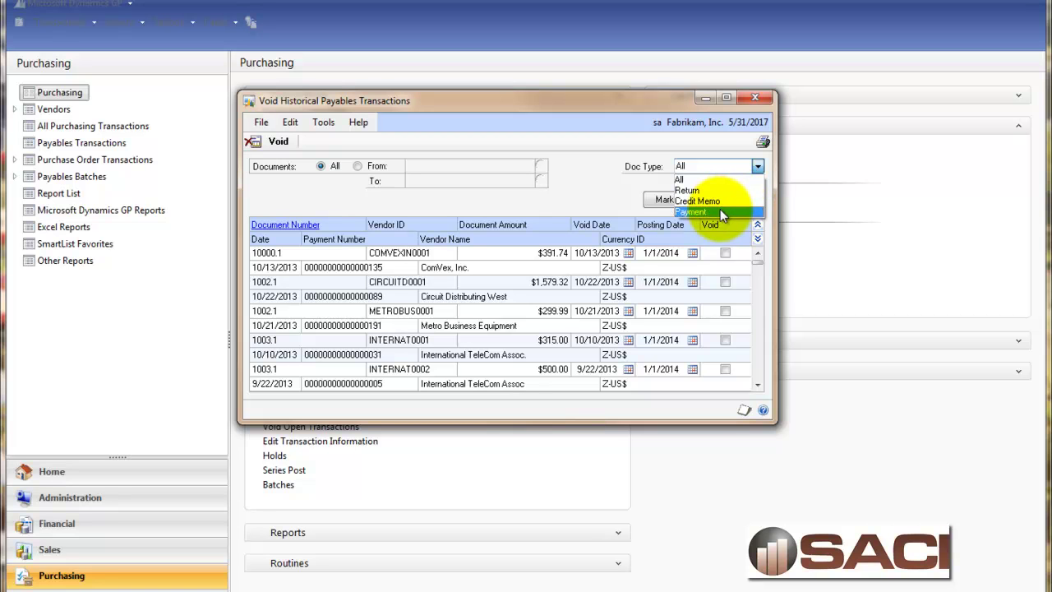
left_click(367, 169)
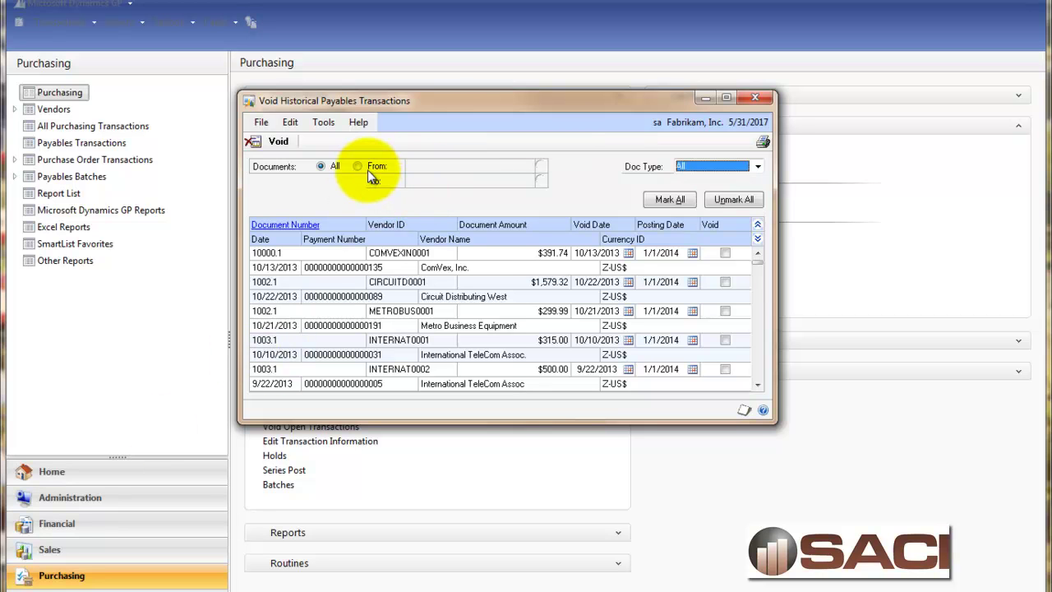
left_click(366, 166)
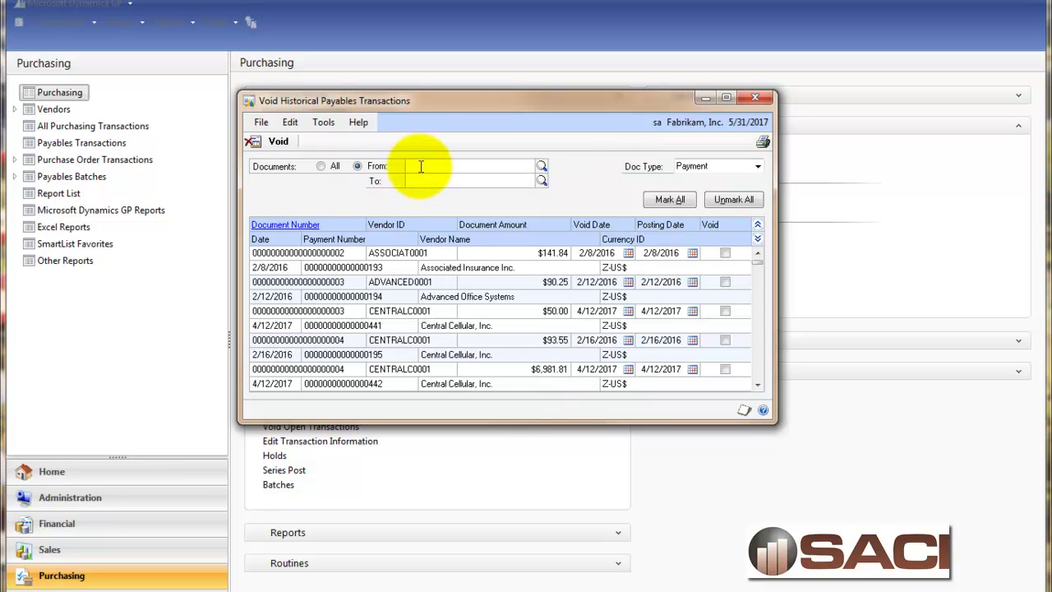
type("20059")
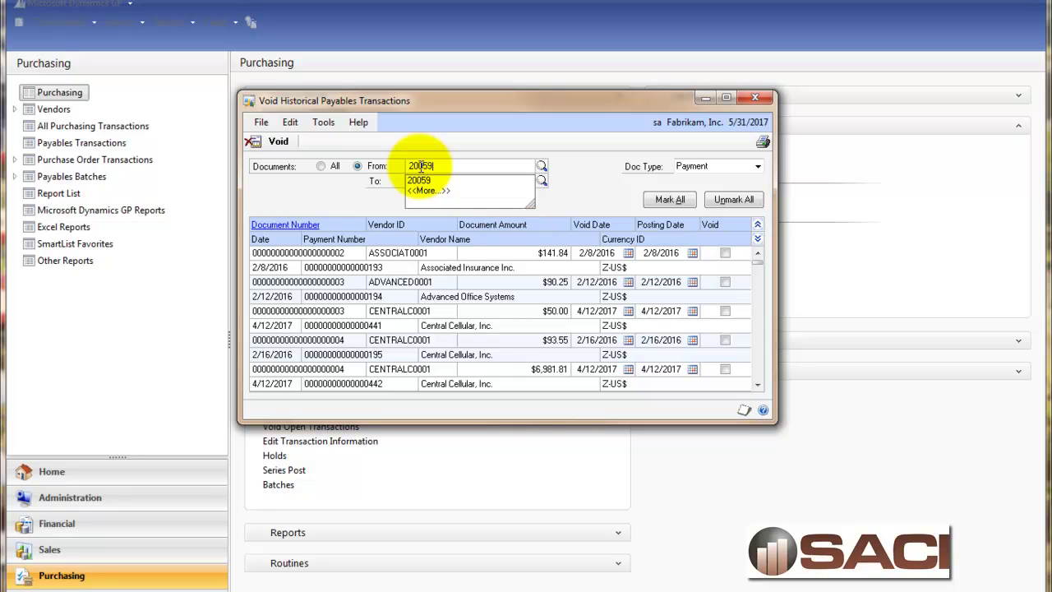
key("Tab")
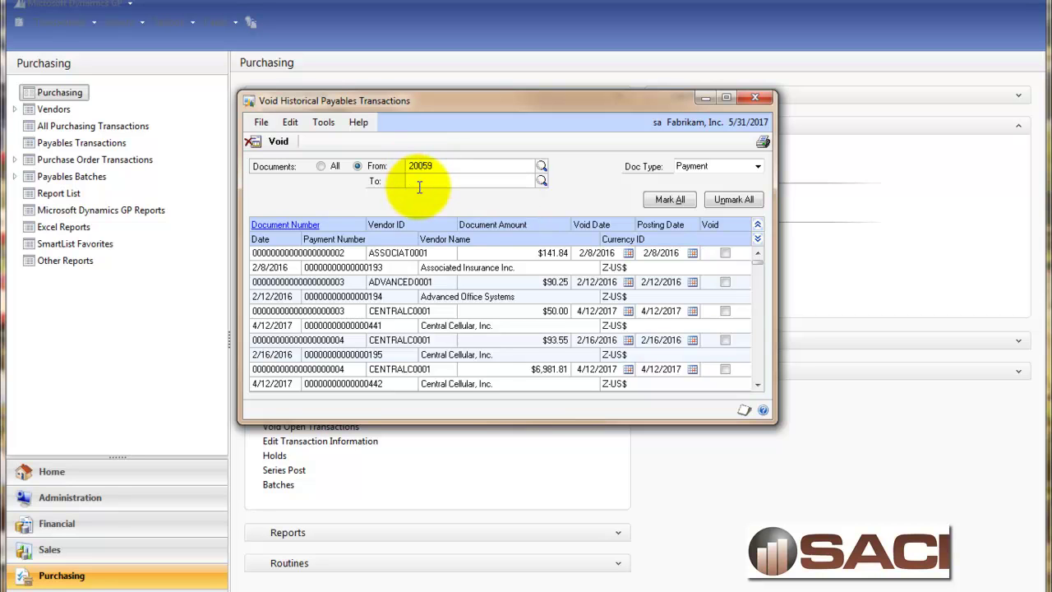
type("20059")
key("Tab")
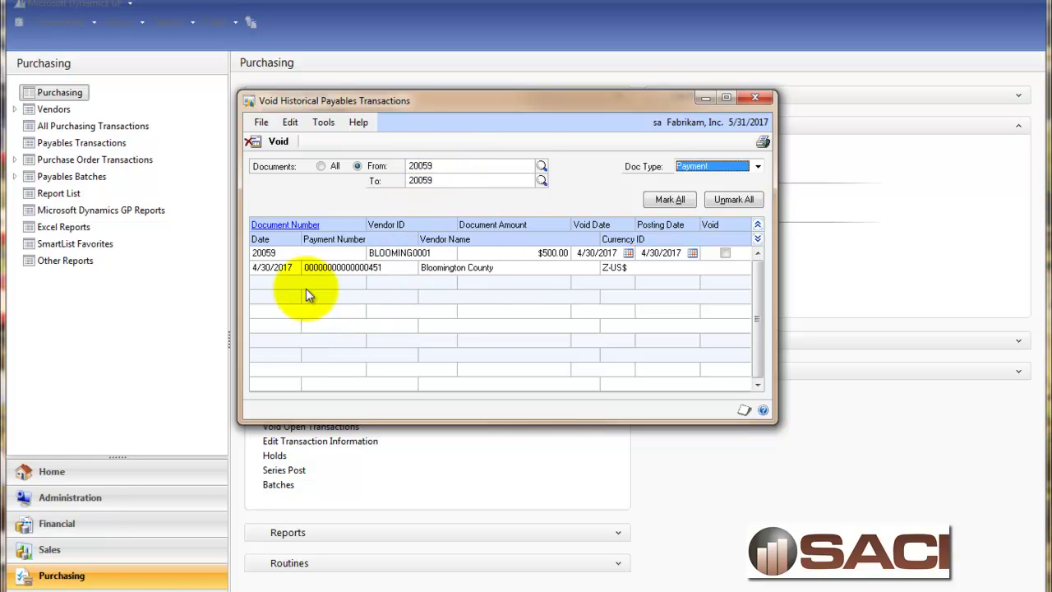
- Tick Void on payment 20059's row and select its Void Date and Posting Date cells
left_click(726, 253)
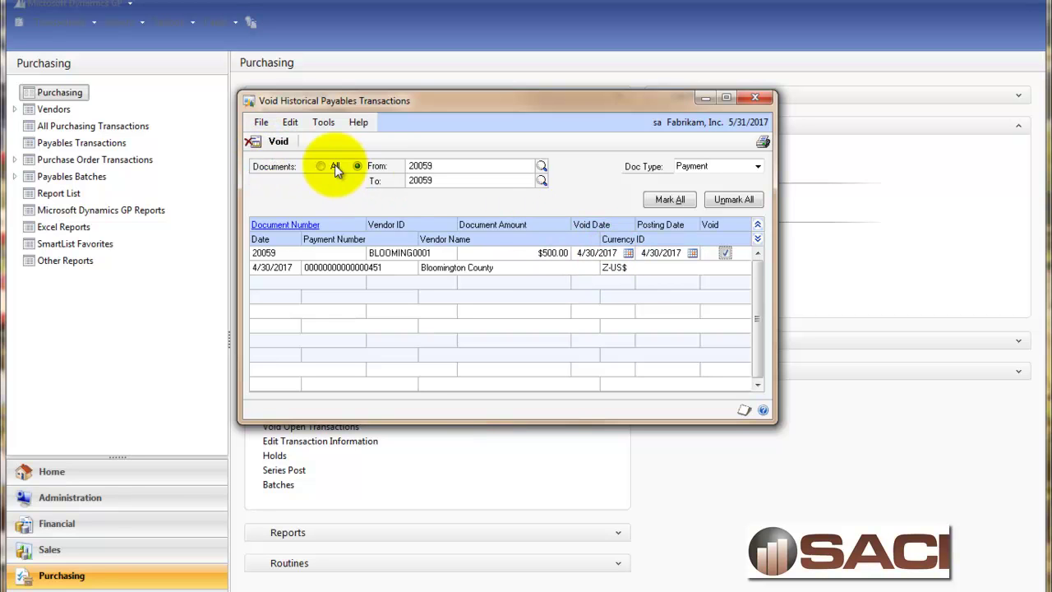
left_click(594, 252)
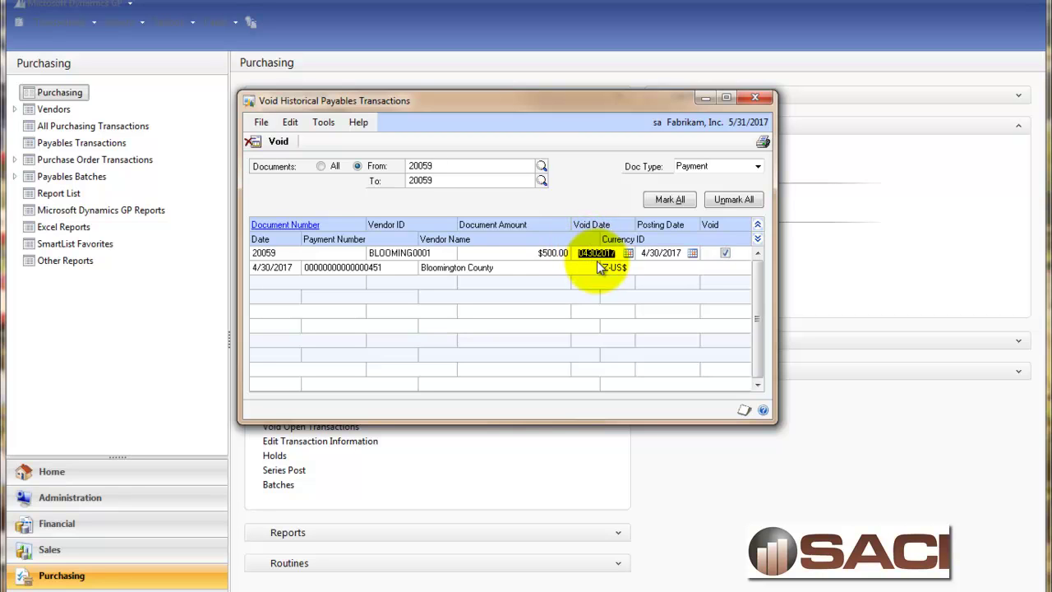
left_click(666, 253)
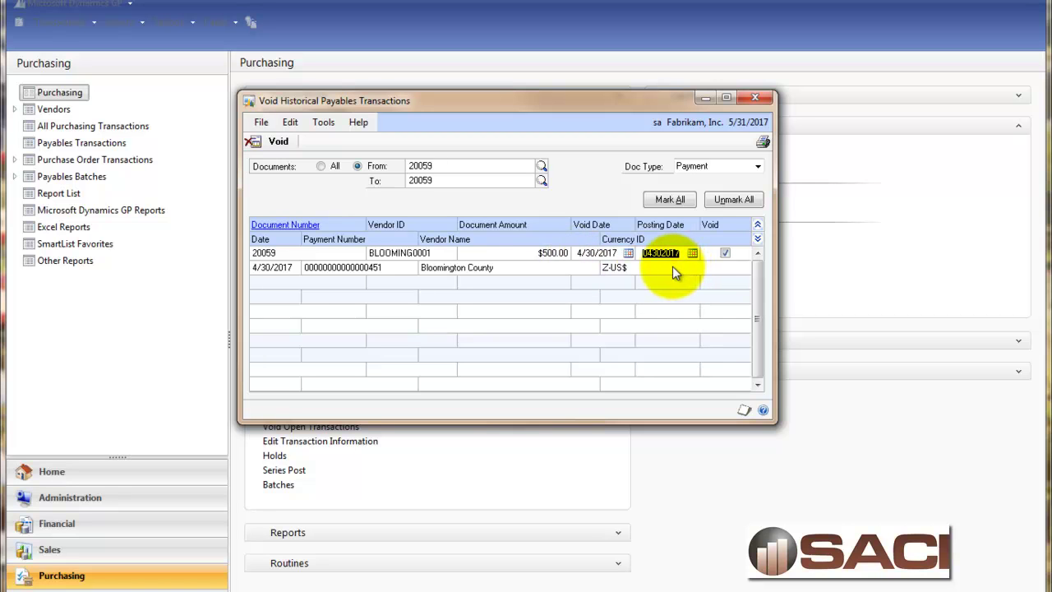
- Pick May 1, 2017 as void date and May 31, 2017 as posting date from the calendars
left_click(594, 260)
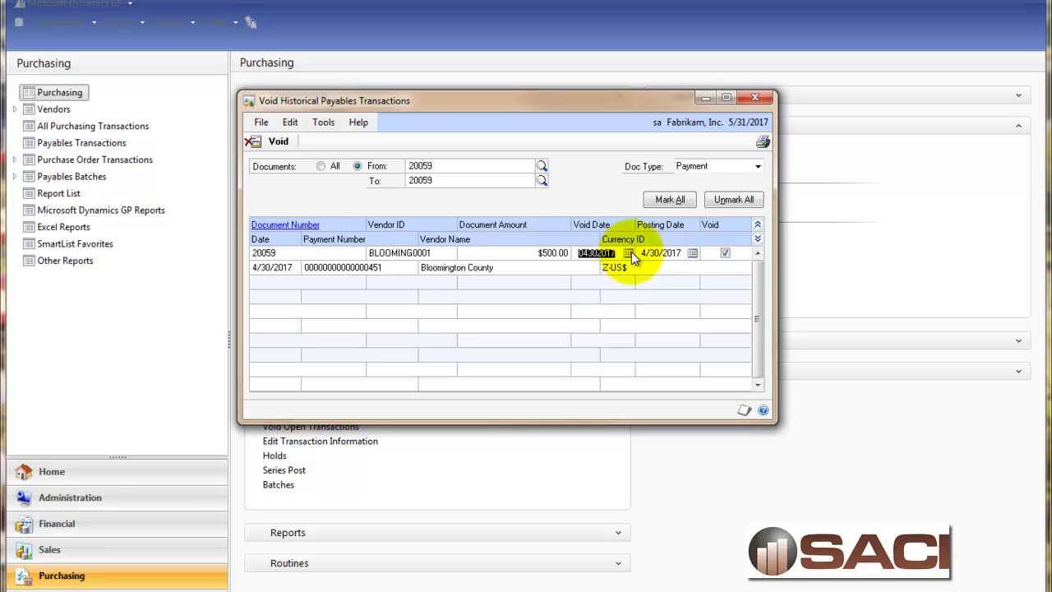
left_click(629, 252)
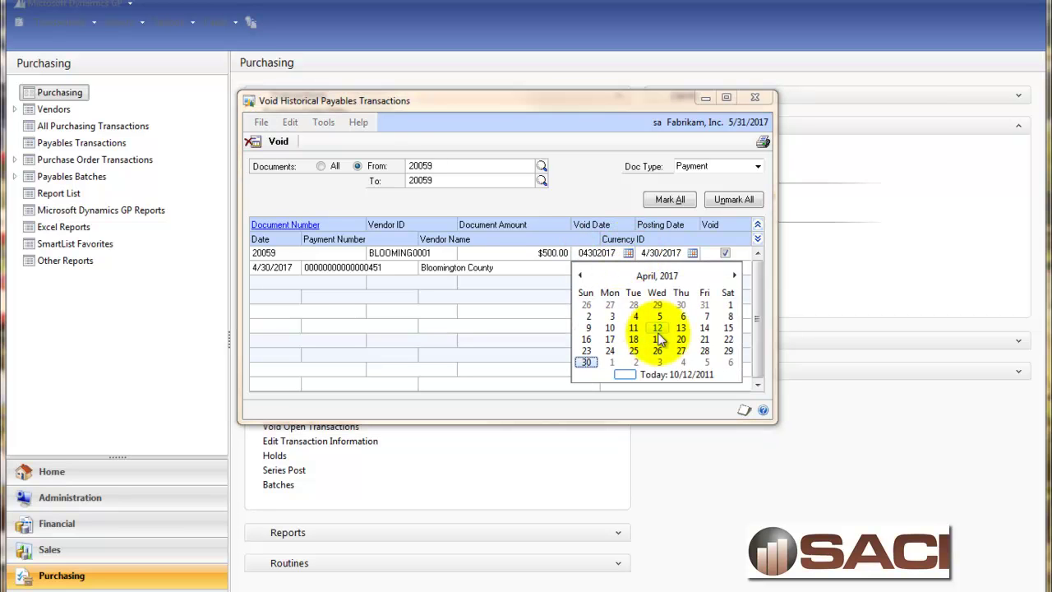
left_click(610, 363)
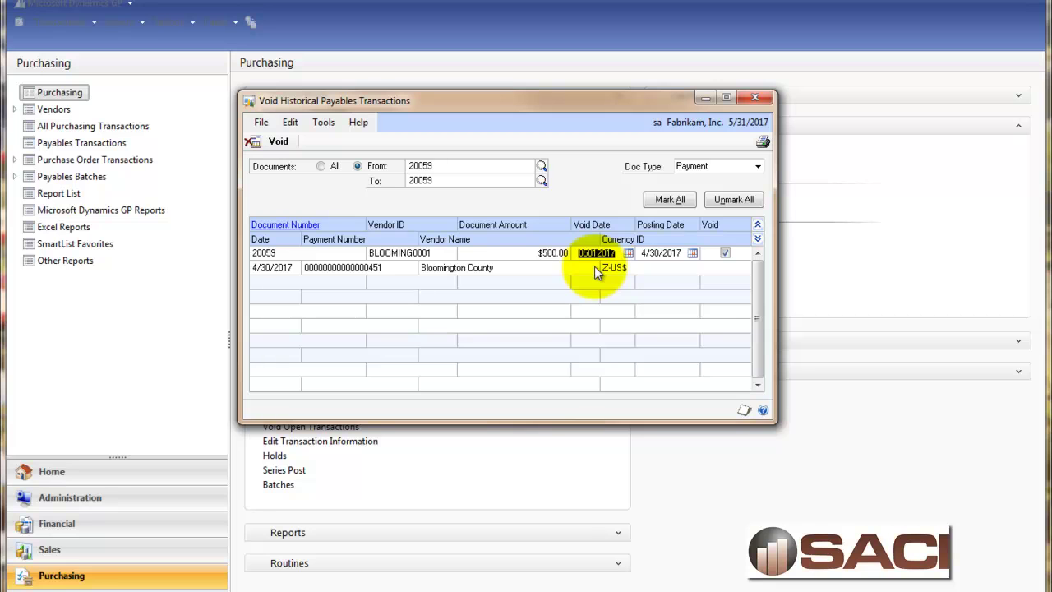
left_click(672, 255)
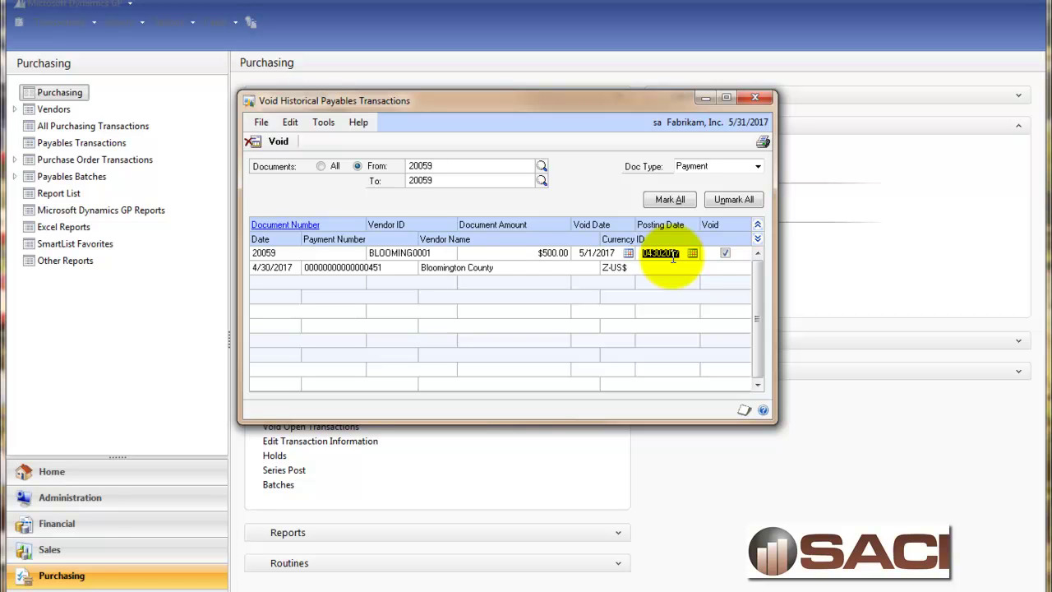
left_click(694, 253)
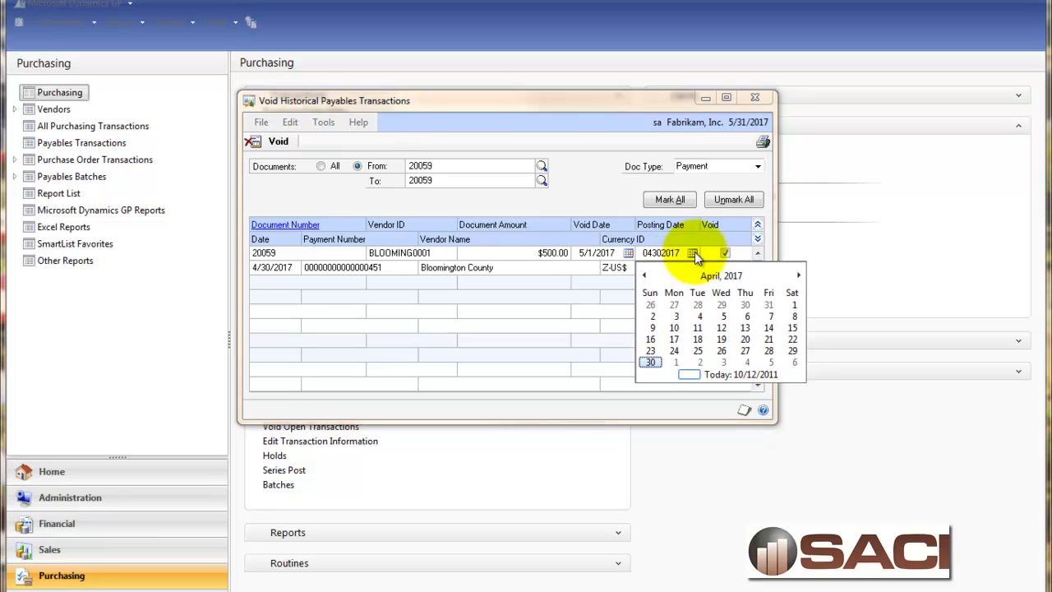
left_click(676, 362)
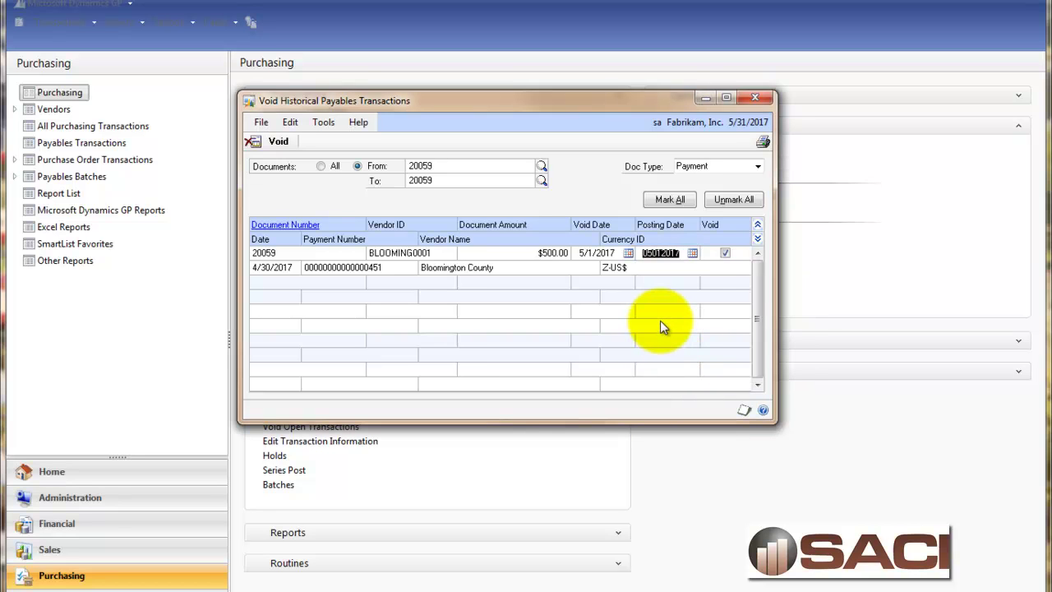
left_click(693, 252)
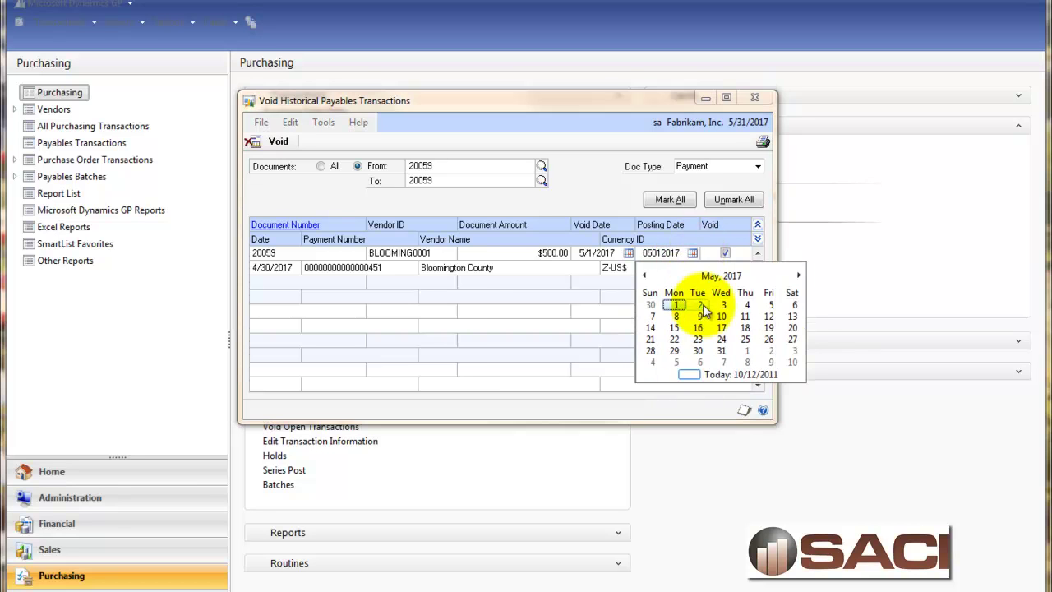
left_click(722, 352)
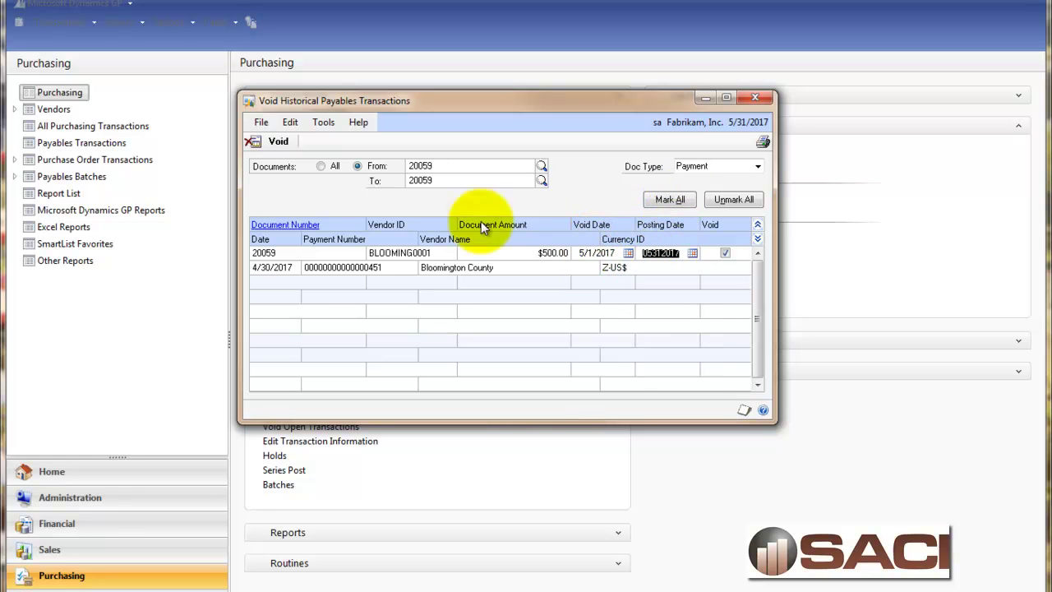
- Void payment 20059, skip the posting journal prompts, and widen the Voided Payments report
left_click(284, 141)
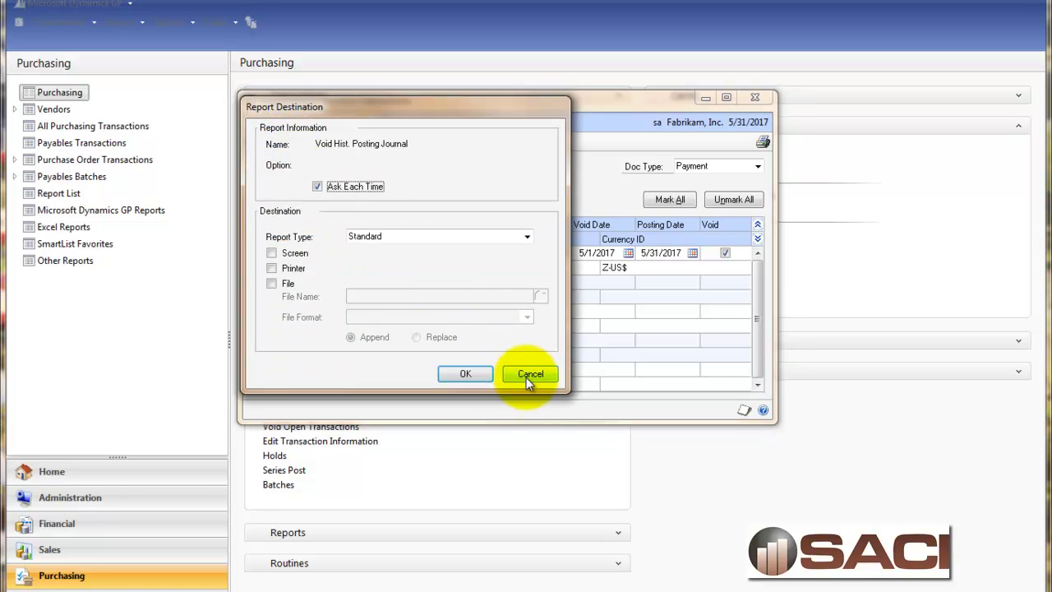
left_click(271, 254)
left_click(465, 374)
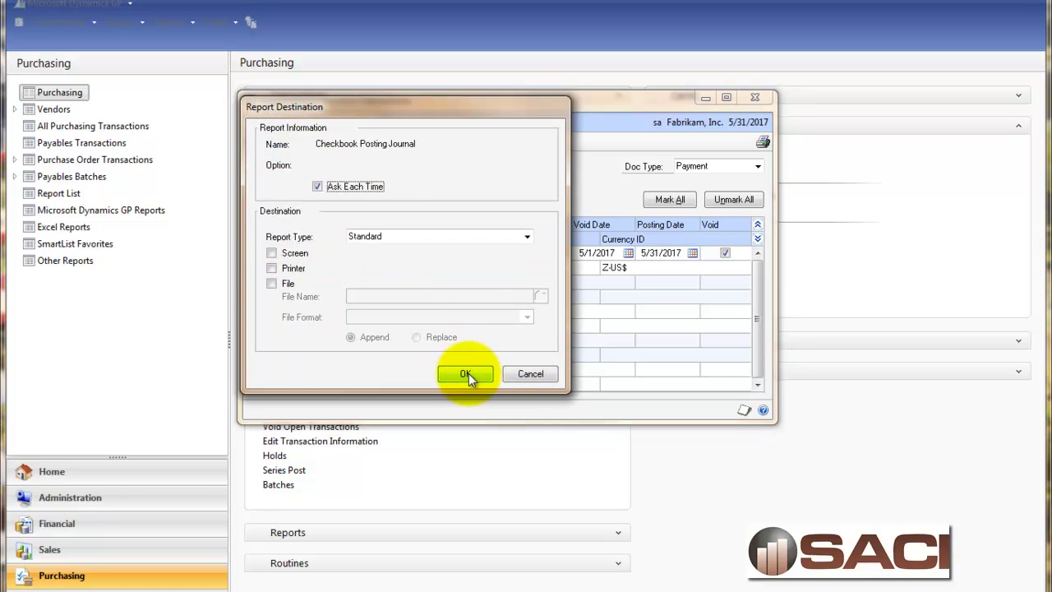
left_click(530, 373)
left_click(534, 375)
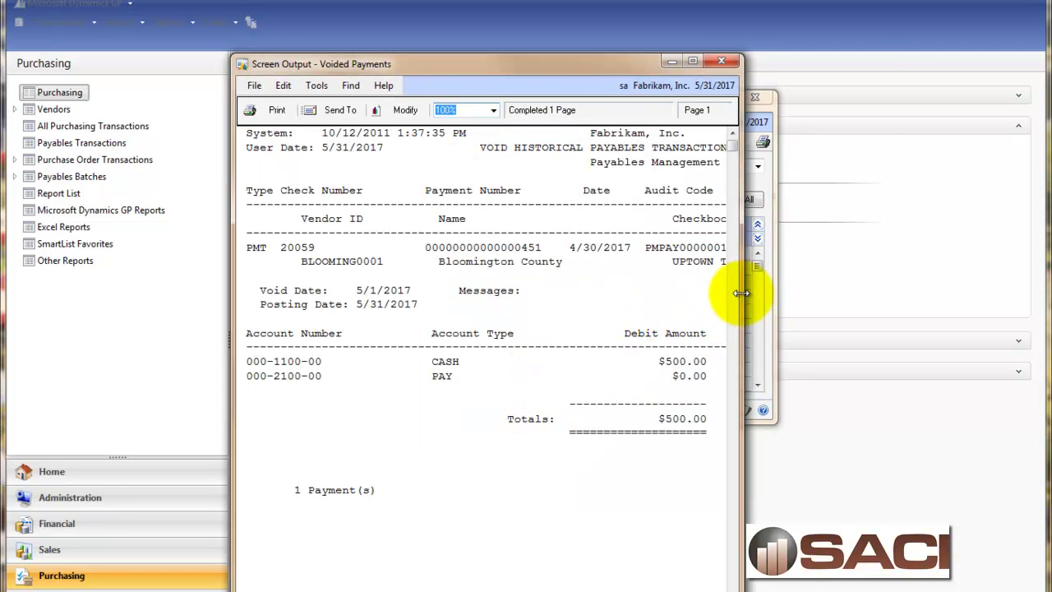
left_click_drag(742, 292, 983, 301)
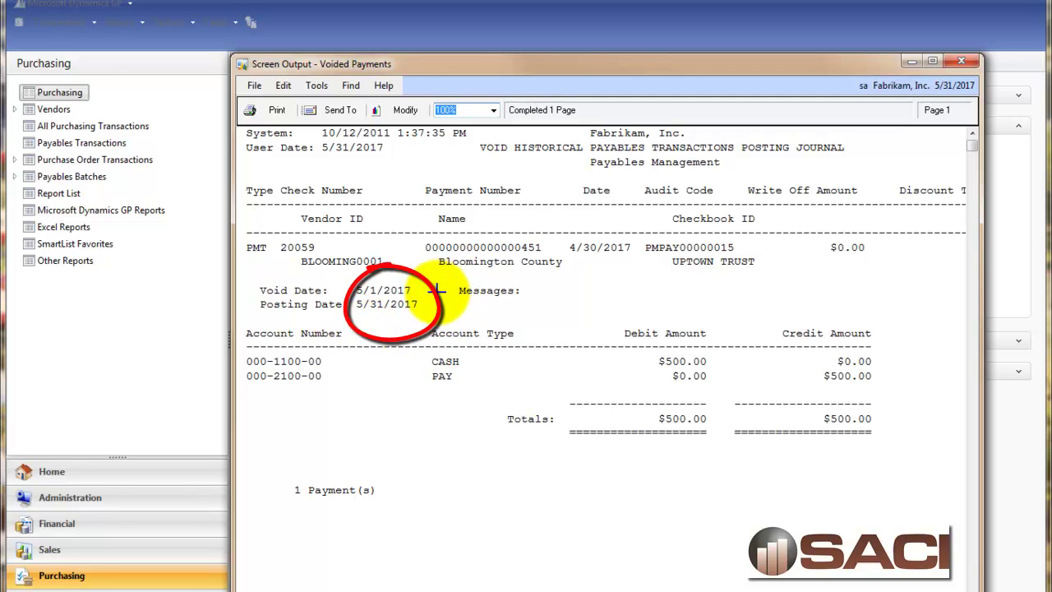
- Close the report and void window, then redisplay BLOOMING0001's transactions to check 20059 and 041517
left_click(962, 63)
left_click(757, 98)
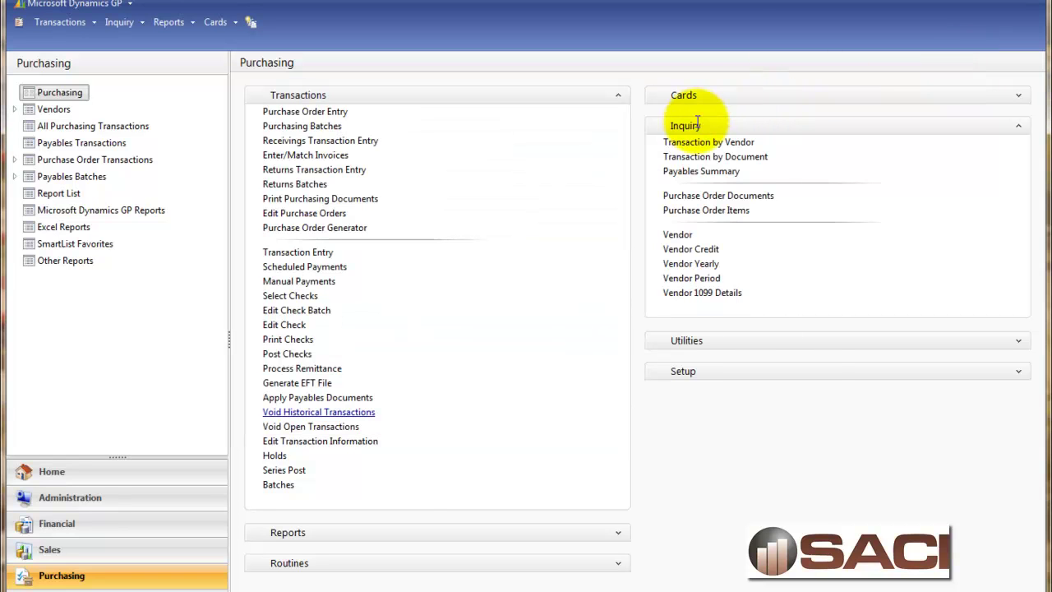
left_click(709, 142)
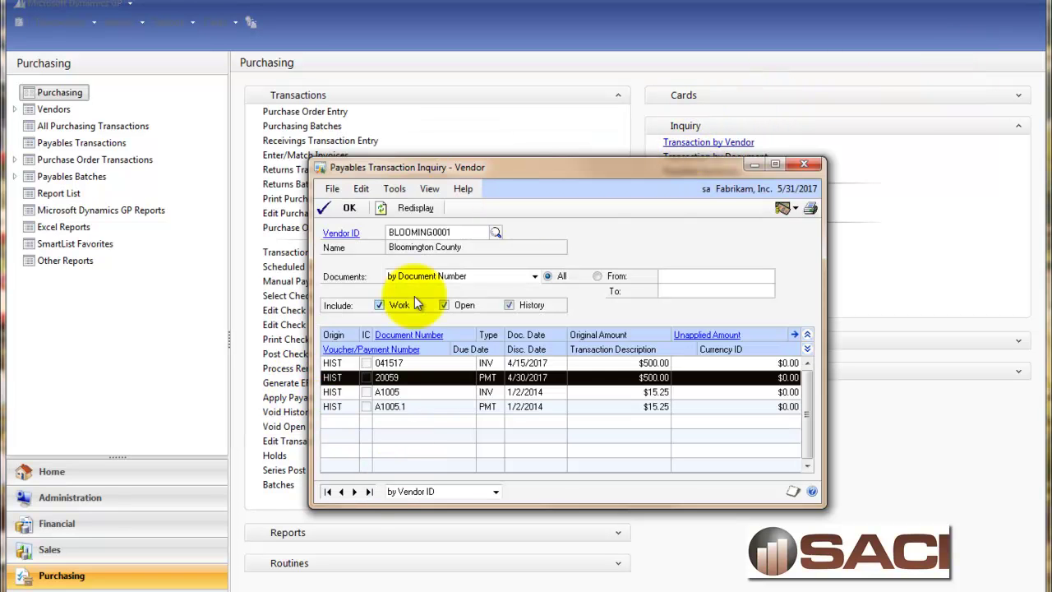
left_click(414, 208)
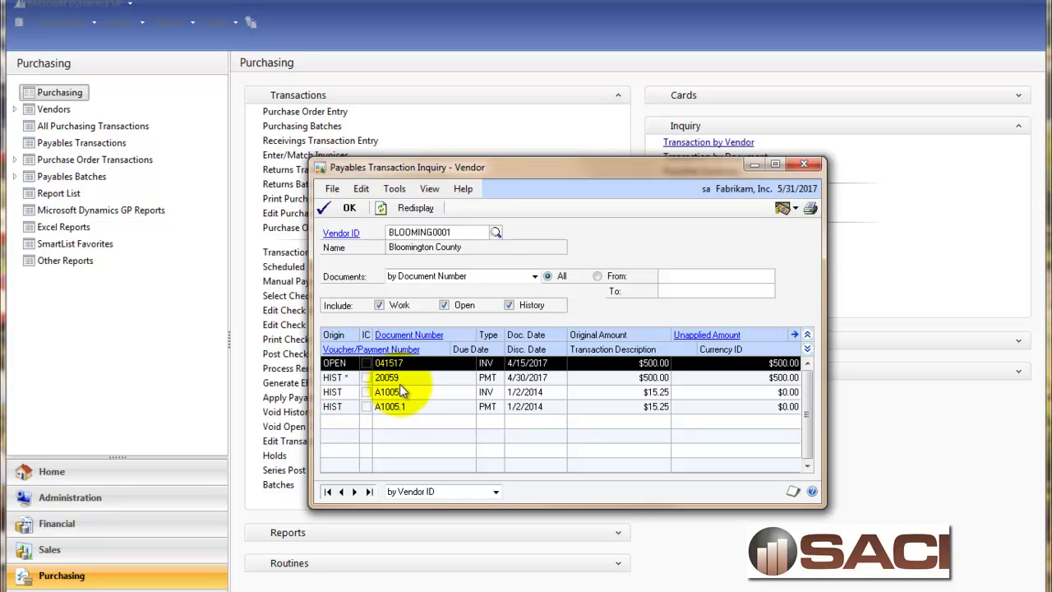
left_click(347, 380)
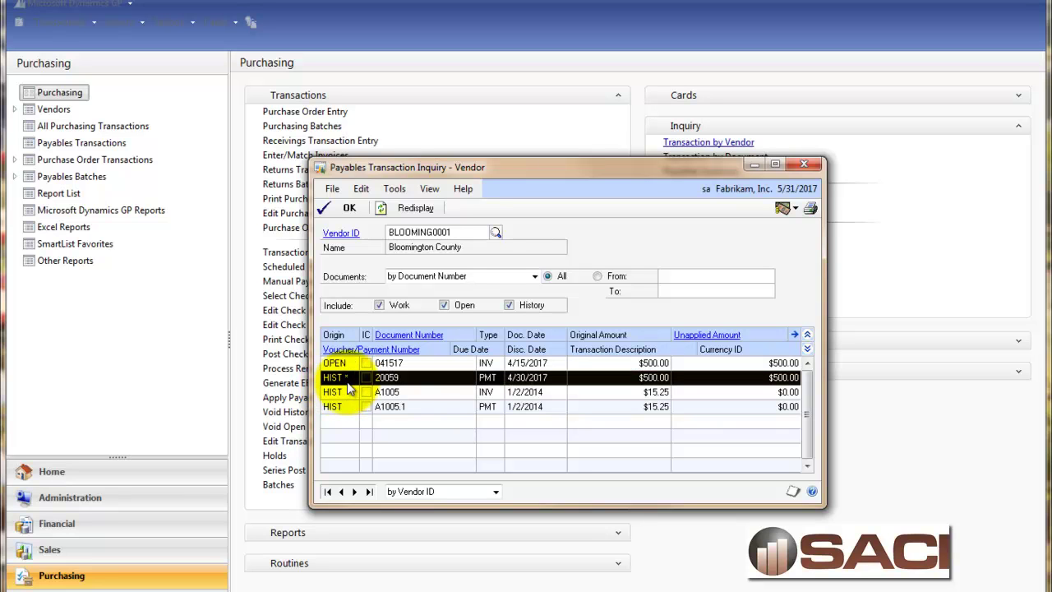
left_click(428, 365)
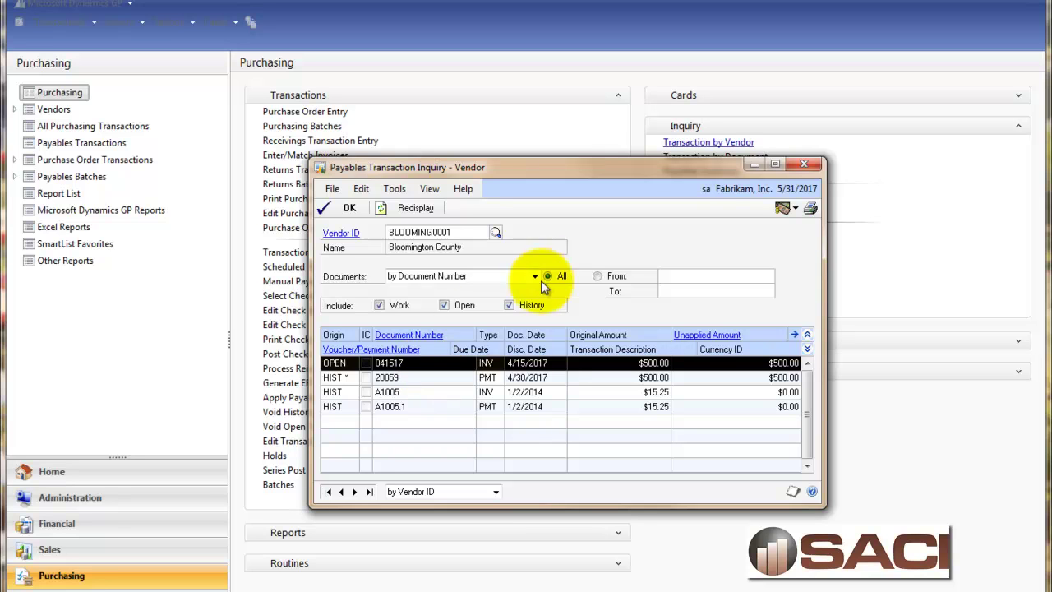
- Close the inquiry and open Void Open Payables Transactions for vendor BLOOMING0001
left_click(756, 165)
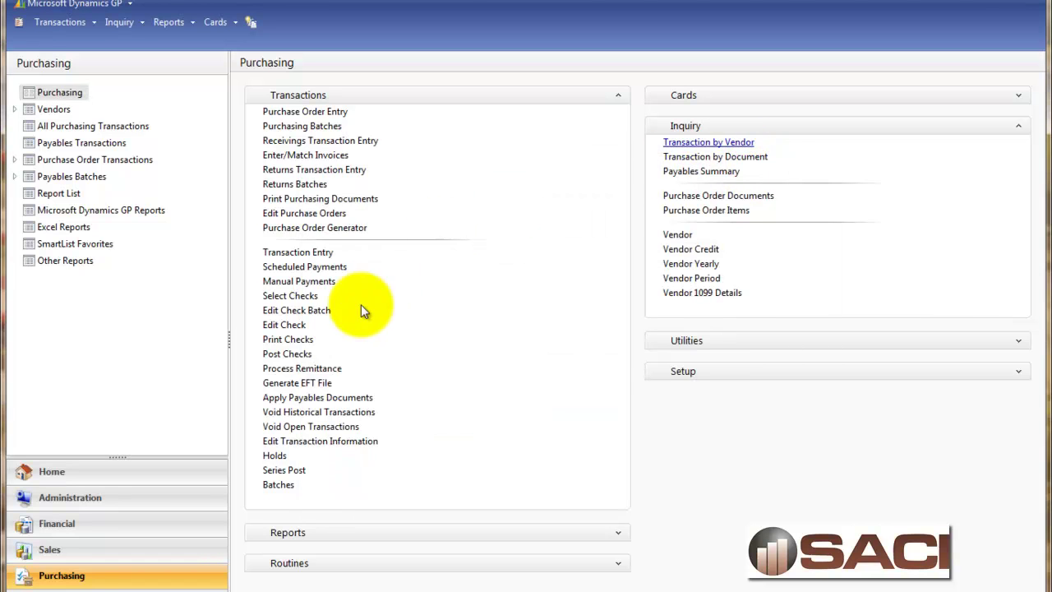
left_click(307, 426)
type("BL")
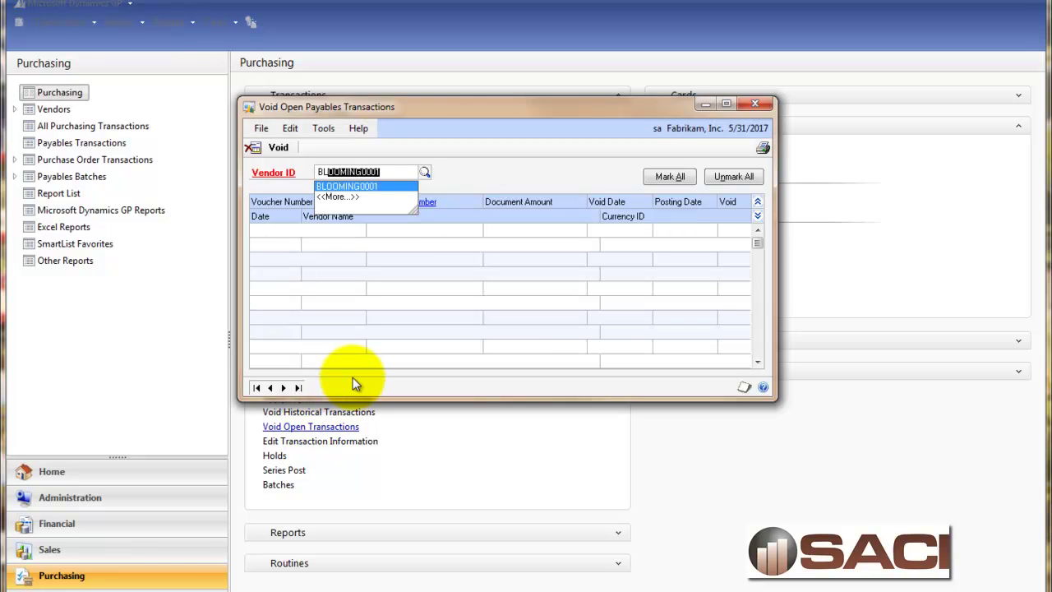
key("Tab")
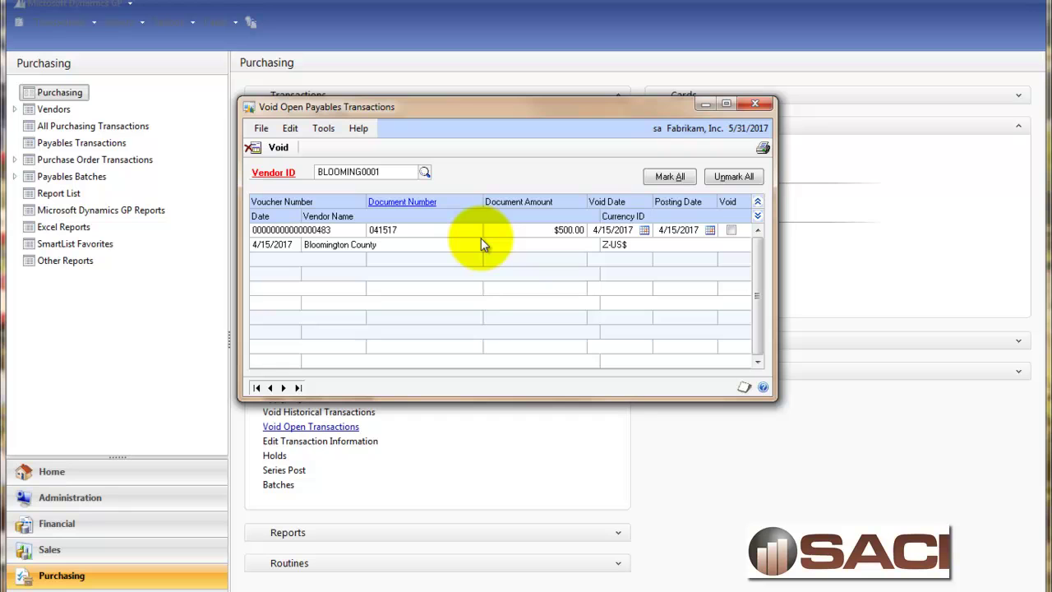
- Mark invoice 041517 to void with void date 05012017 and posting date 05312017
left_click(731, 231)
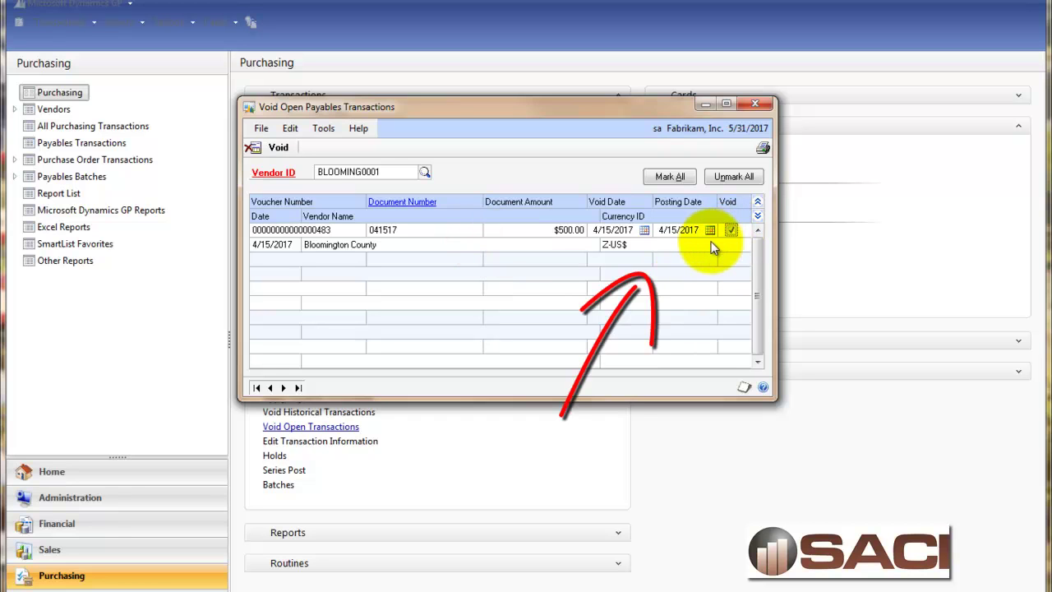
left_click(624, 231)
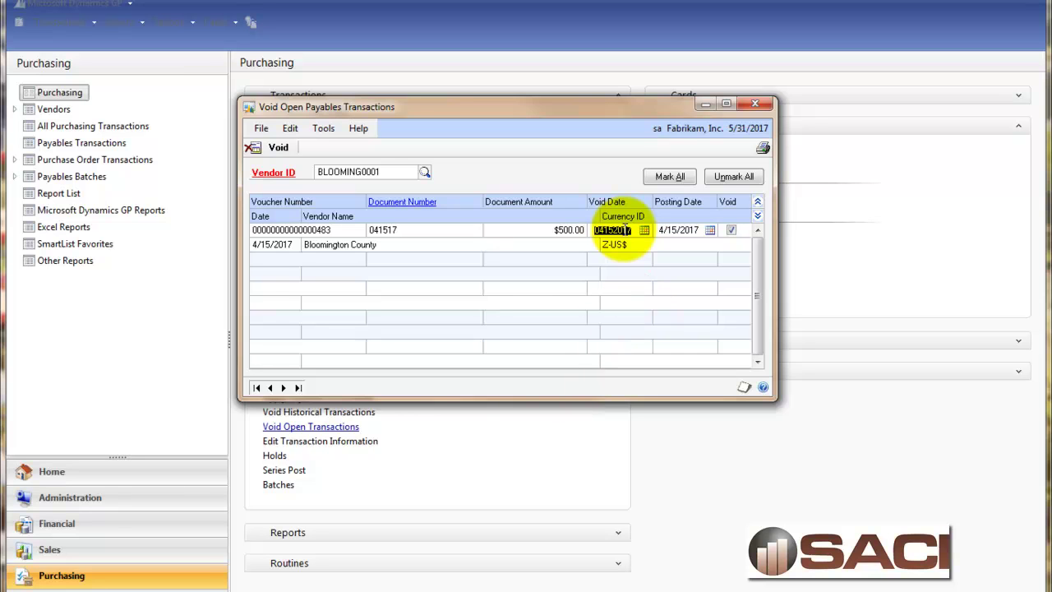
type("0501")
type("2017")
key("Tab")
type("05312017")
key("Tab")
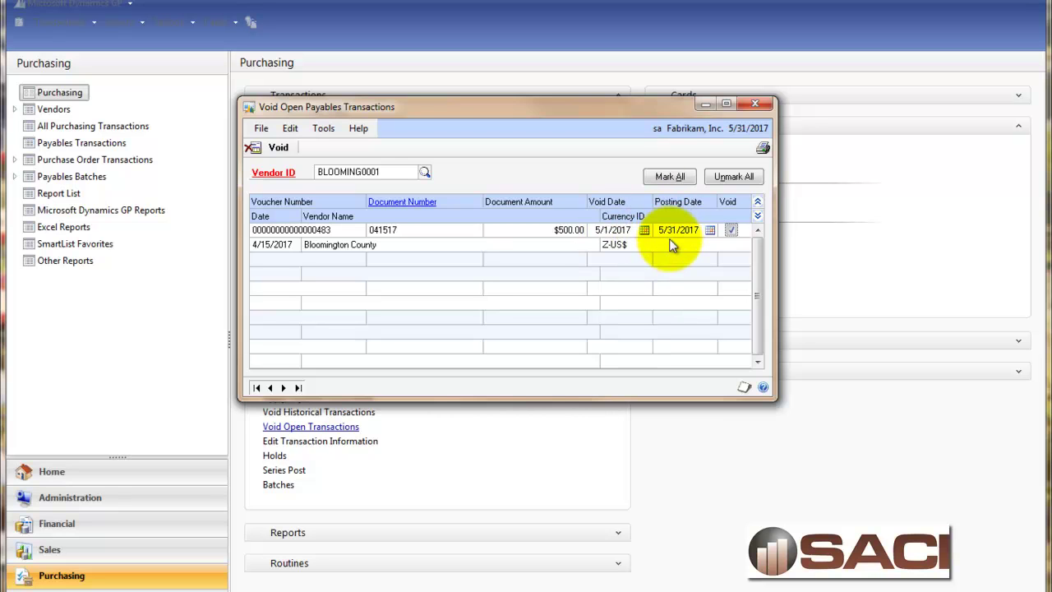
- Void invoice 041517, send the journal to screen, review the widened Voided Vouchers report, and close it
left_click(284, 153)
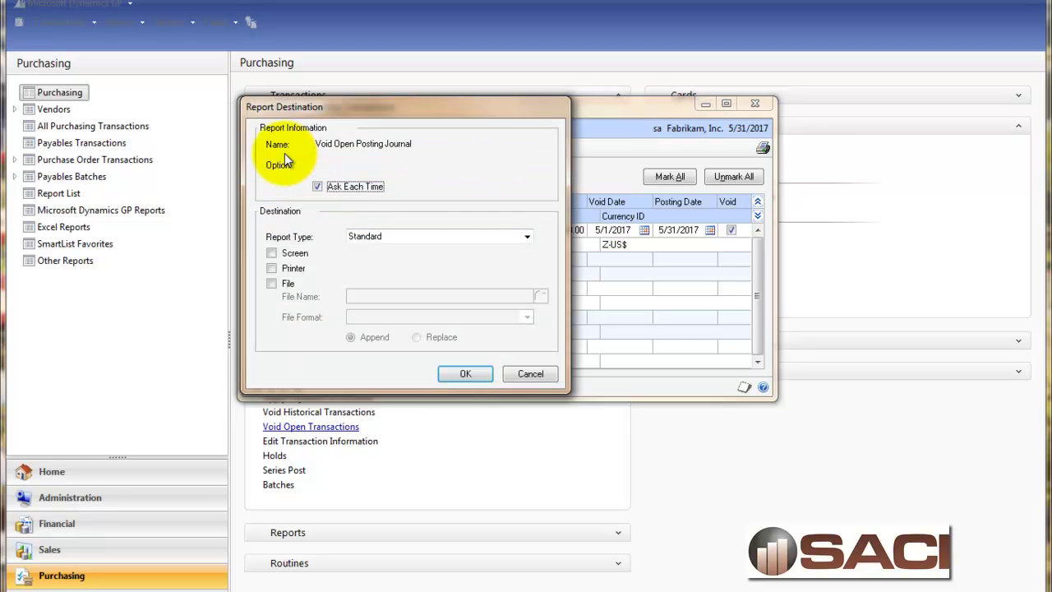
left_click(271, 252)
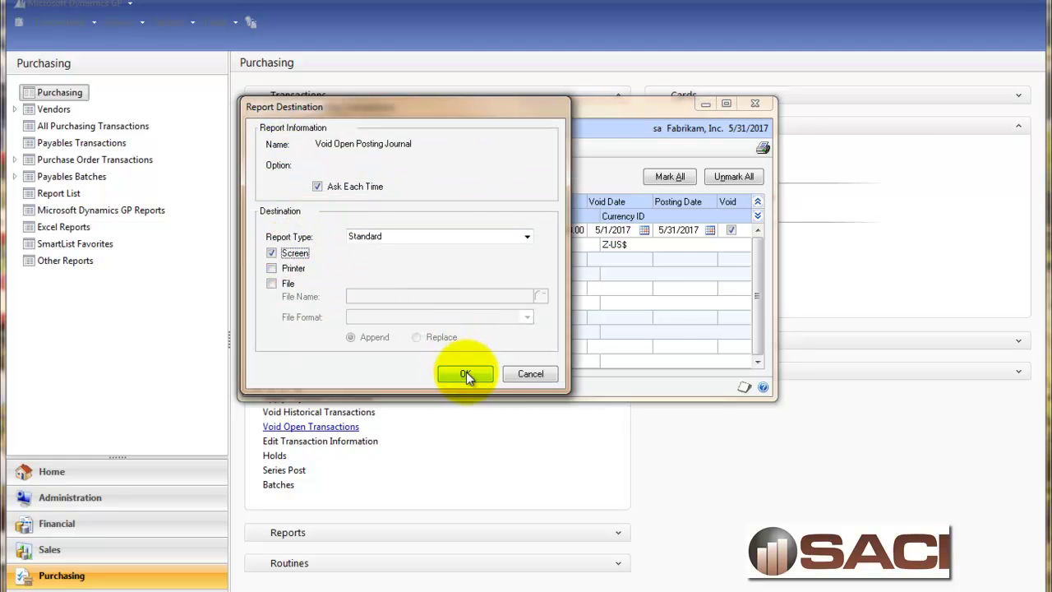
left_click(466, 374)
left_click(546, 377)
left_click(546, 377)
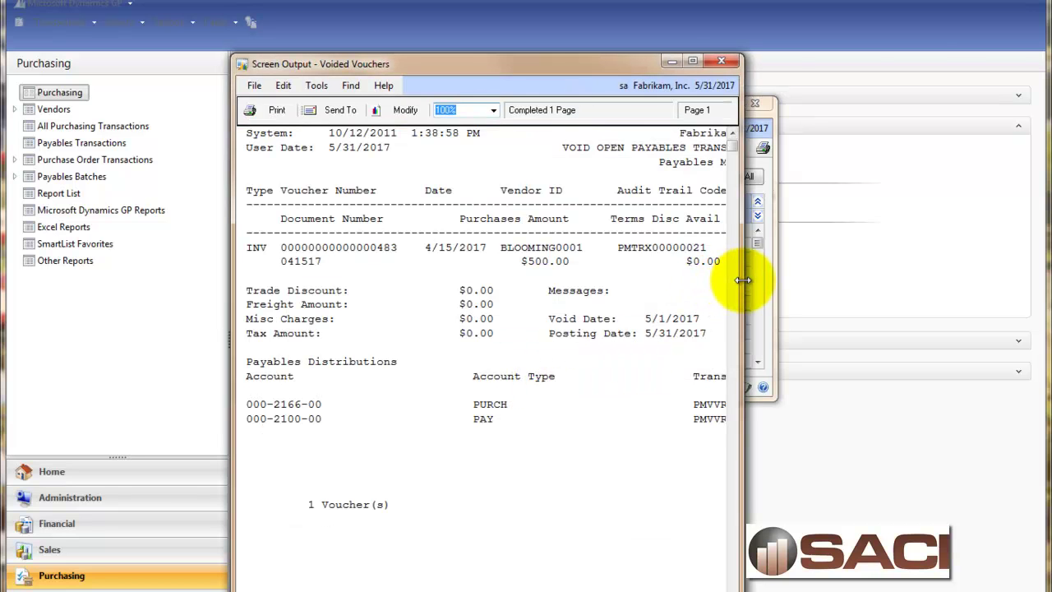
left_click_drag(743, 281, 1027, 288)
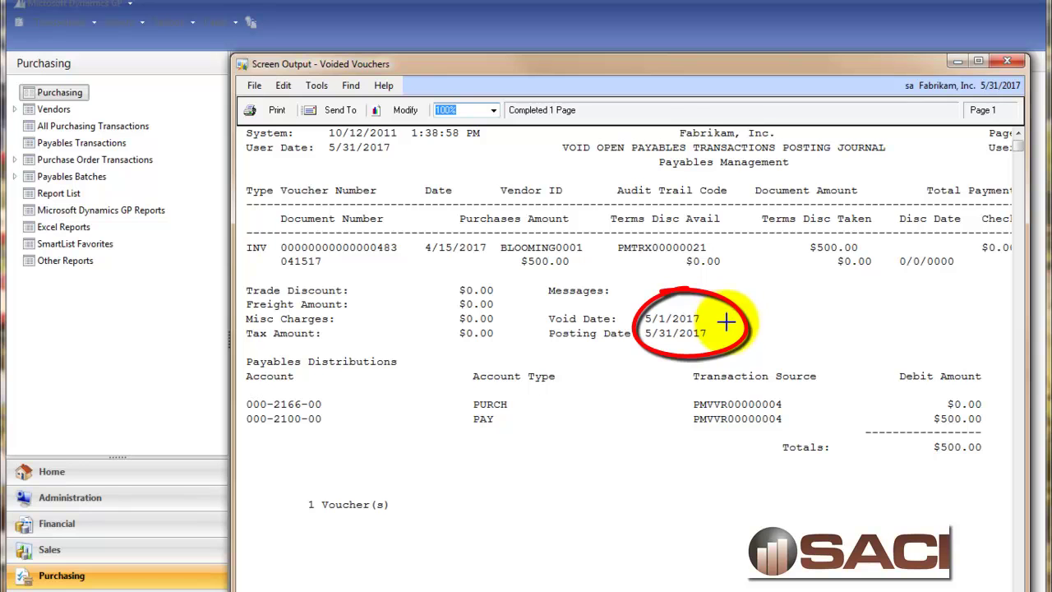
left_click(1007, 61)
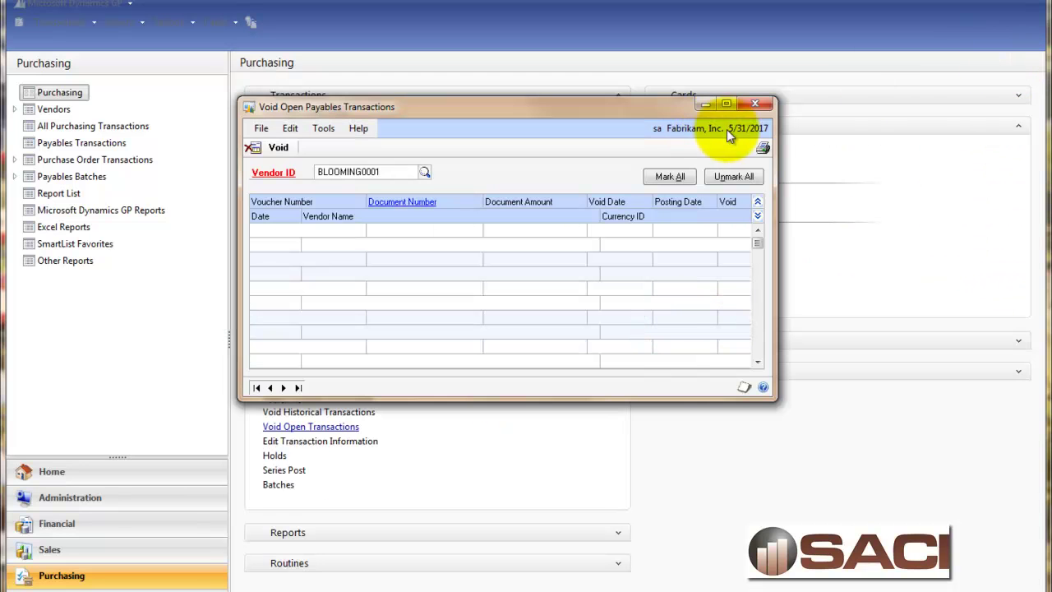
- Close the void window and redisplay BLOOMING0001's Transaction by Vendor inquiry to confirm HIST voided entries
left_click(754, 105)
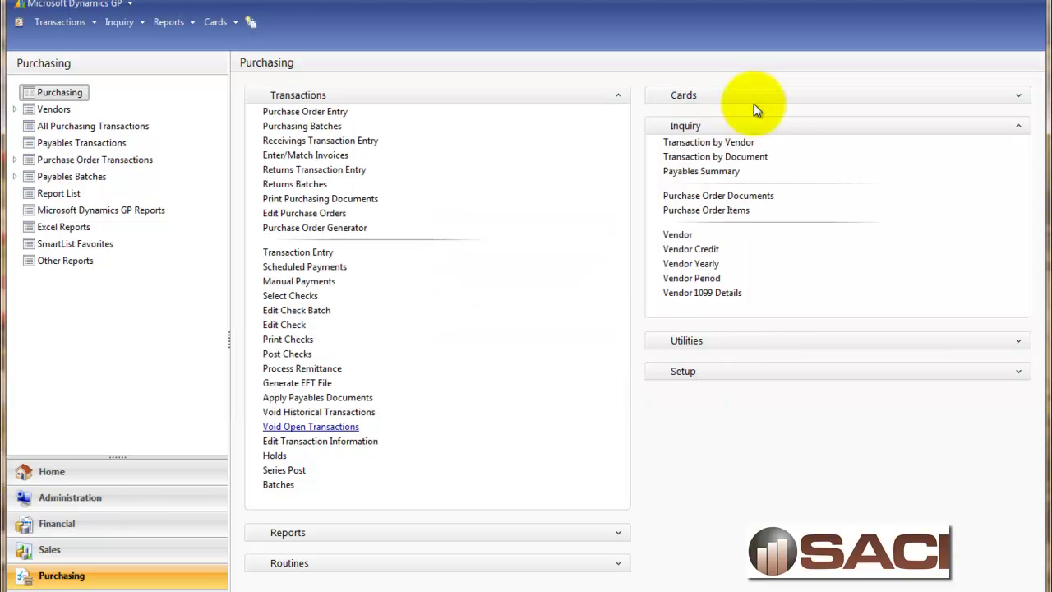
left_click(723, 144)
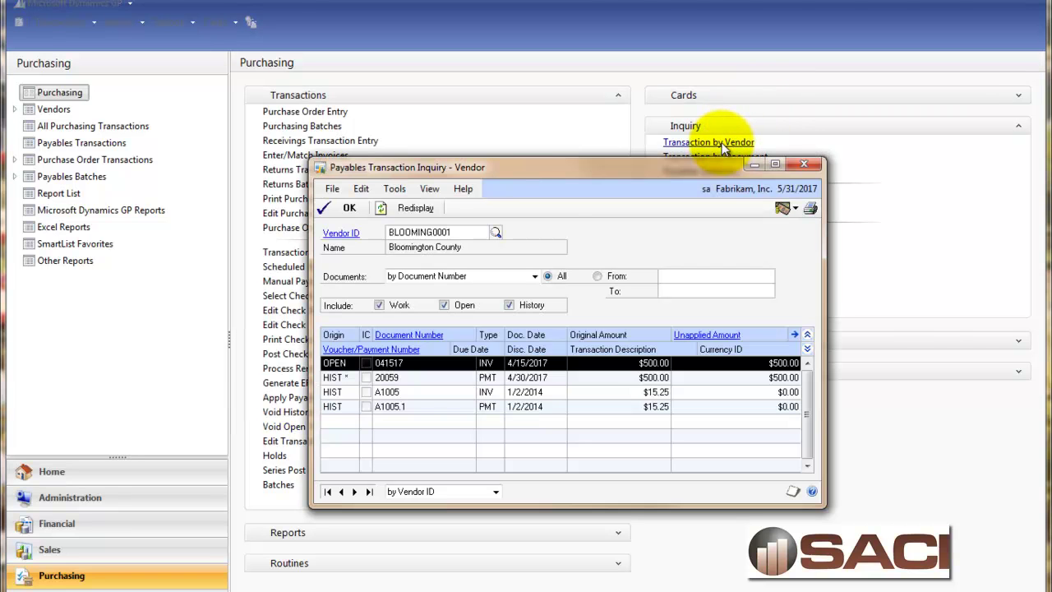
left_click(418, 211)
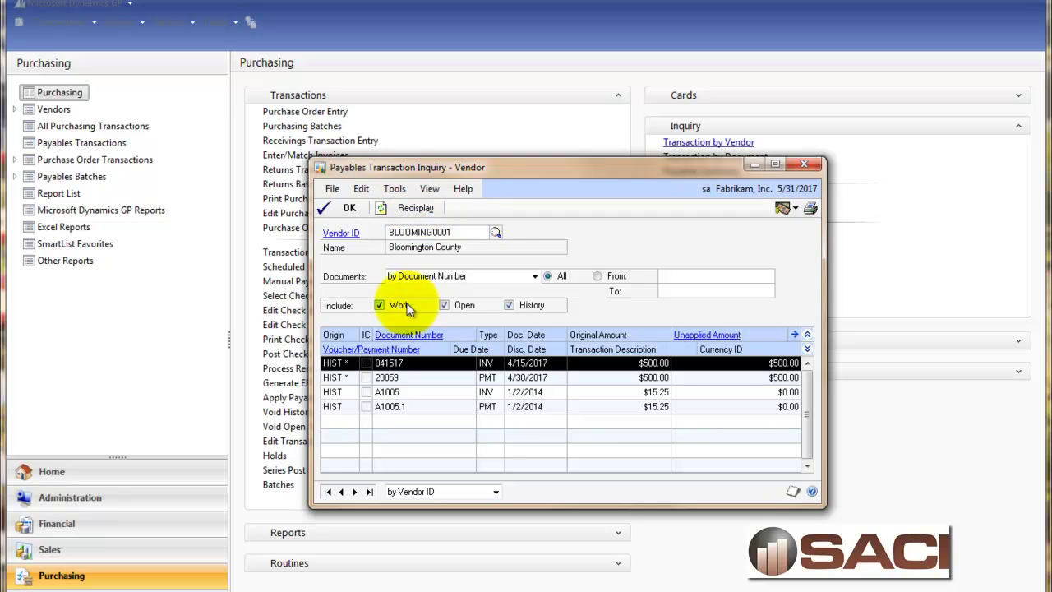